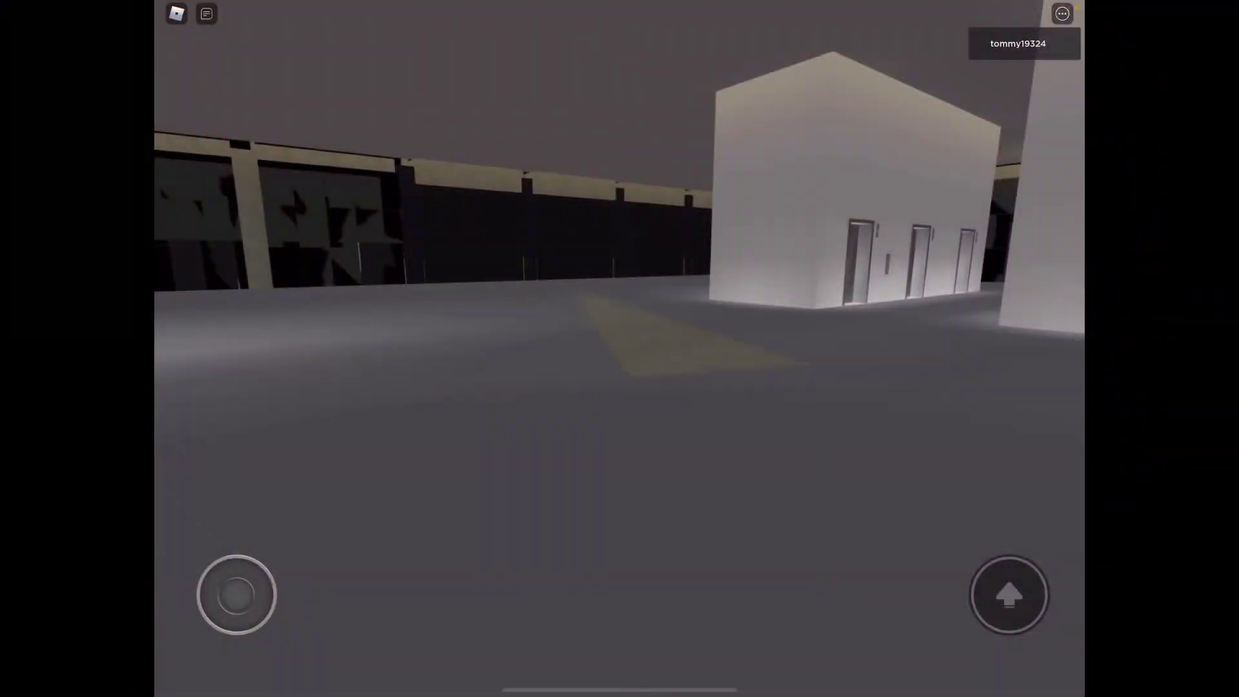
Walk around the white elevator block and down the hallway toward the fire service panel.
mouse_move(251, 598)
mouse_down()
mouse_move(242, 563)
mouse_move(288, 598)
mouse_up()
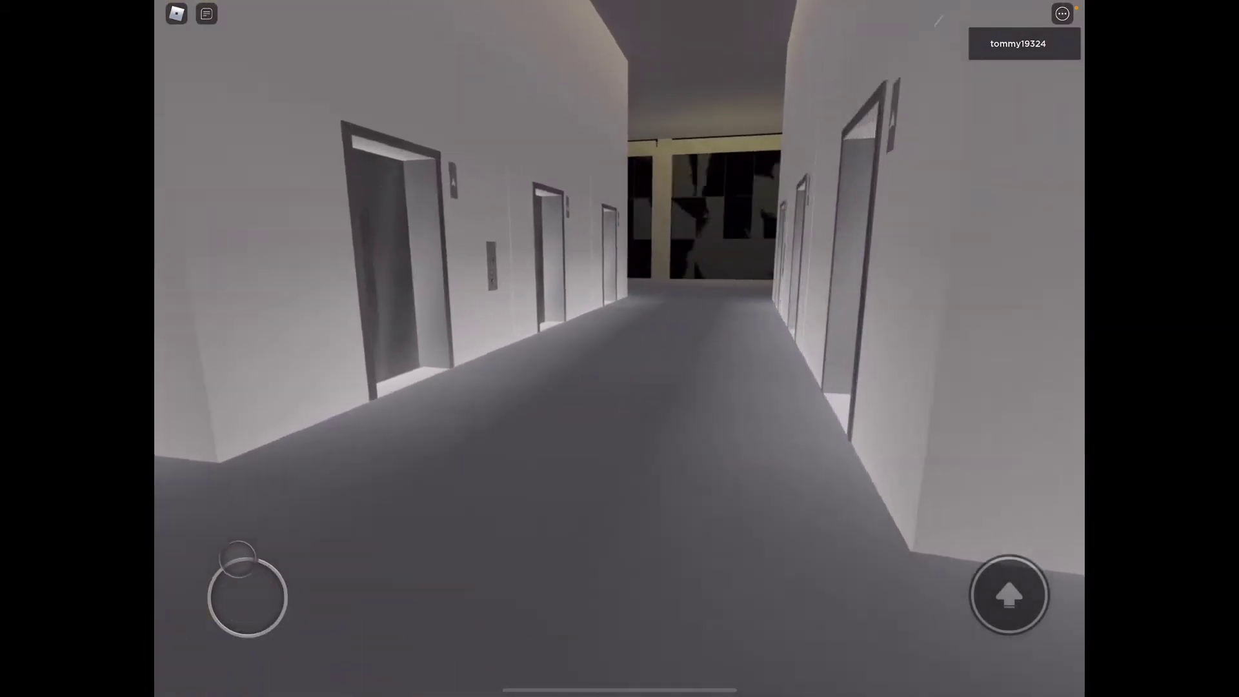
mouse_move(286, 599)
mouse_down()
mouse_move(237, 595)
mouse_move(236, 565)
mouse_move(237, 594)
mouse_move(249, 575)
mouse_up()
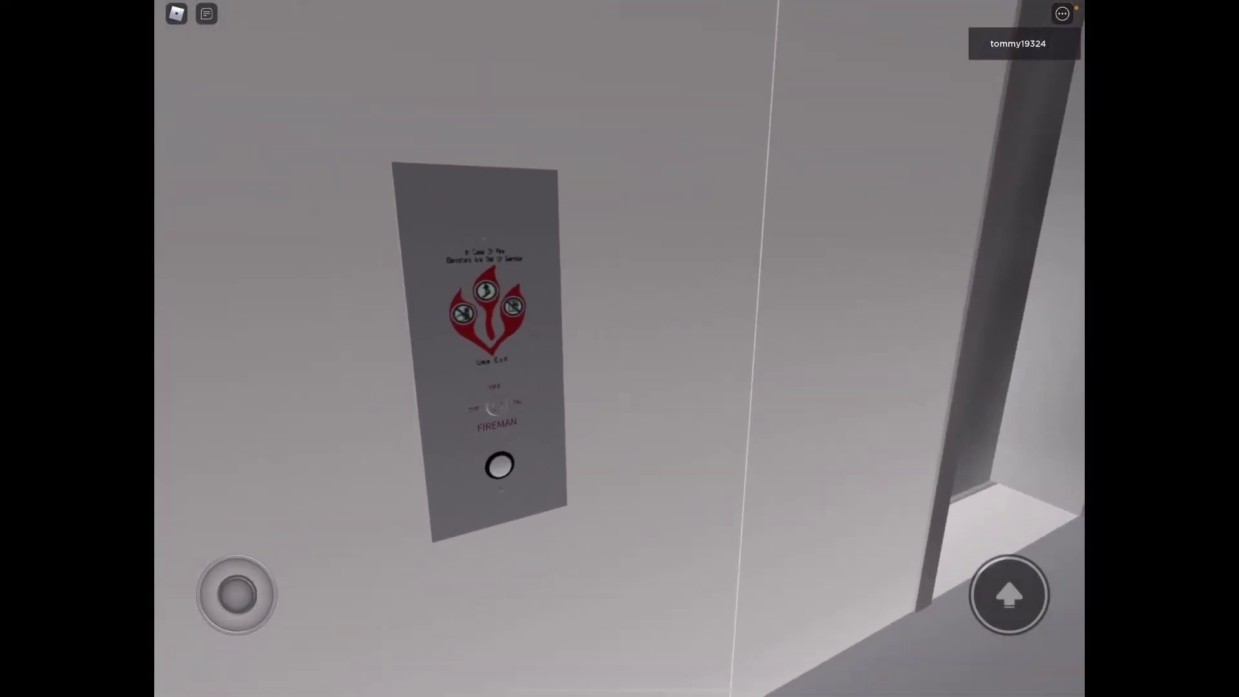
drag(872, 388, 465, 388)
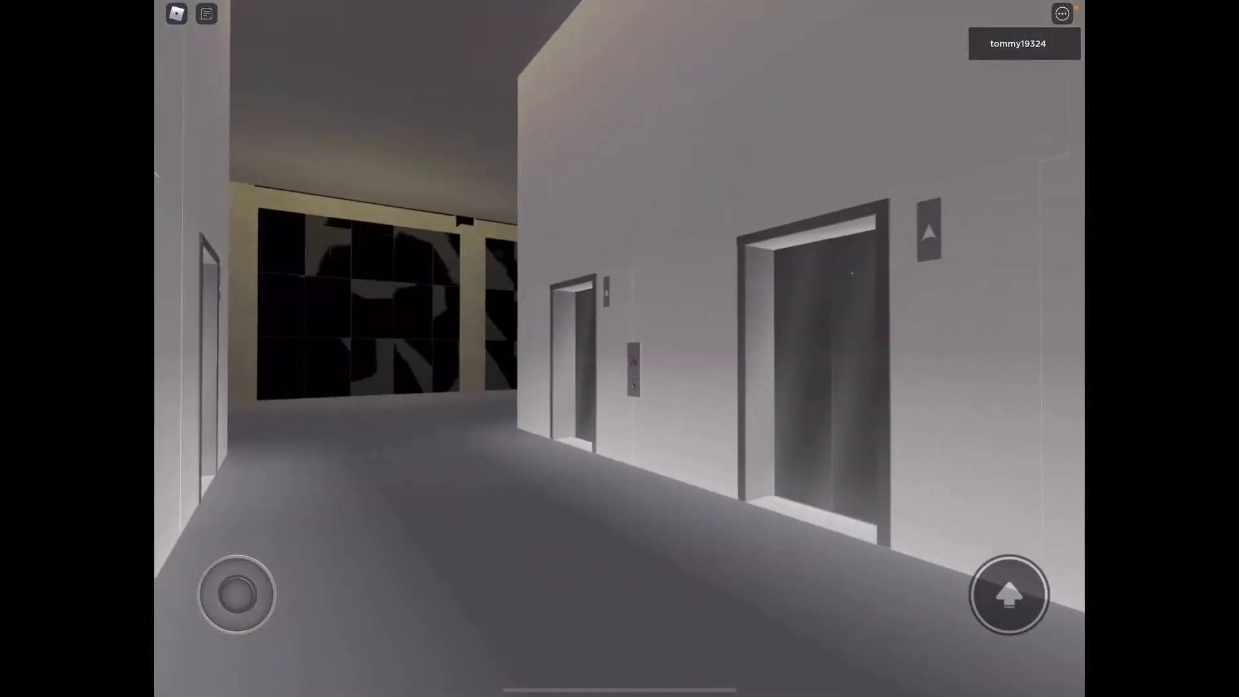
drag(774, 387, 426, 387)
mouse_move(238, 594)
mouse_down()
mouse_move(227, 558)
mouse_move(237, 595)
mouse_up()
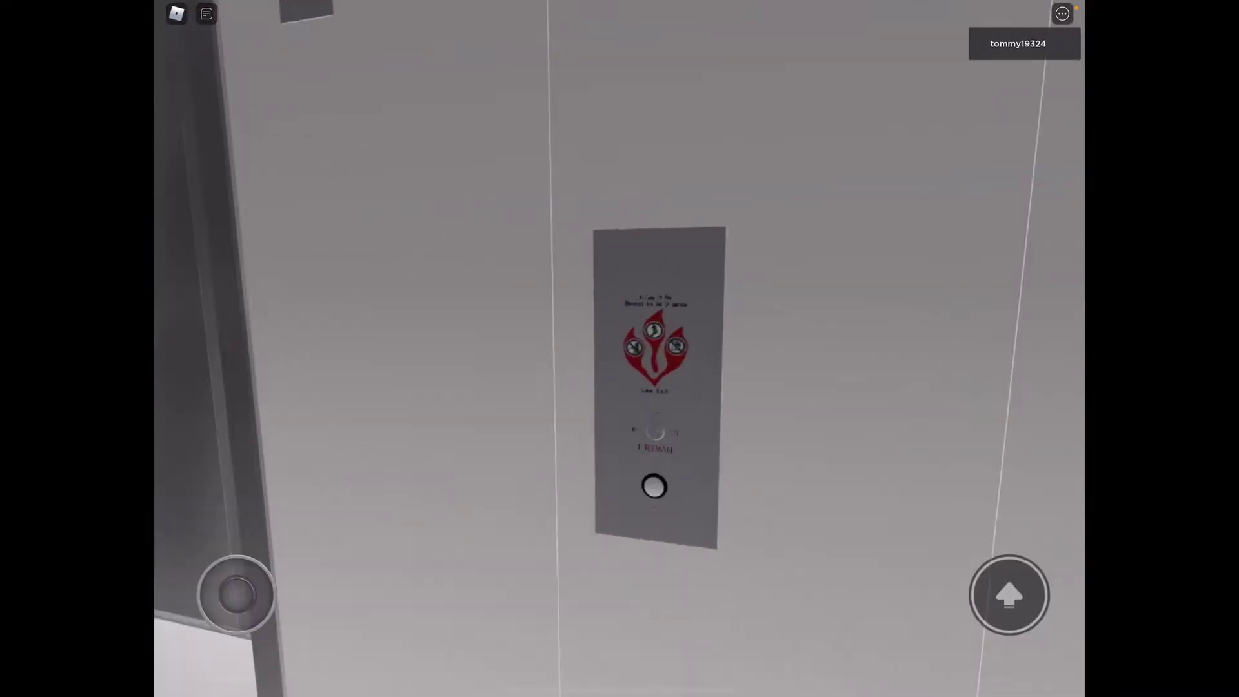
Inspect the fire service panel up close, then turn to face the open elevator car.
mouse_move(775, 387)
mouse_down()
mouse_move(542, 387)
mouse_move(658, 426)
mouse_up()
drag(237, 595, 242, 620)
drag(581, 435, 697, 339)
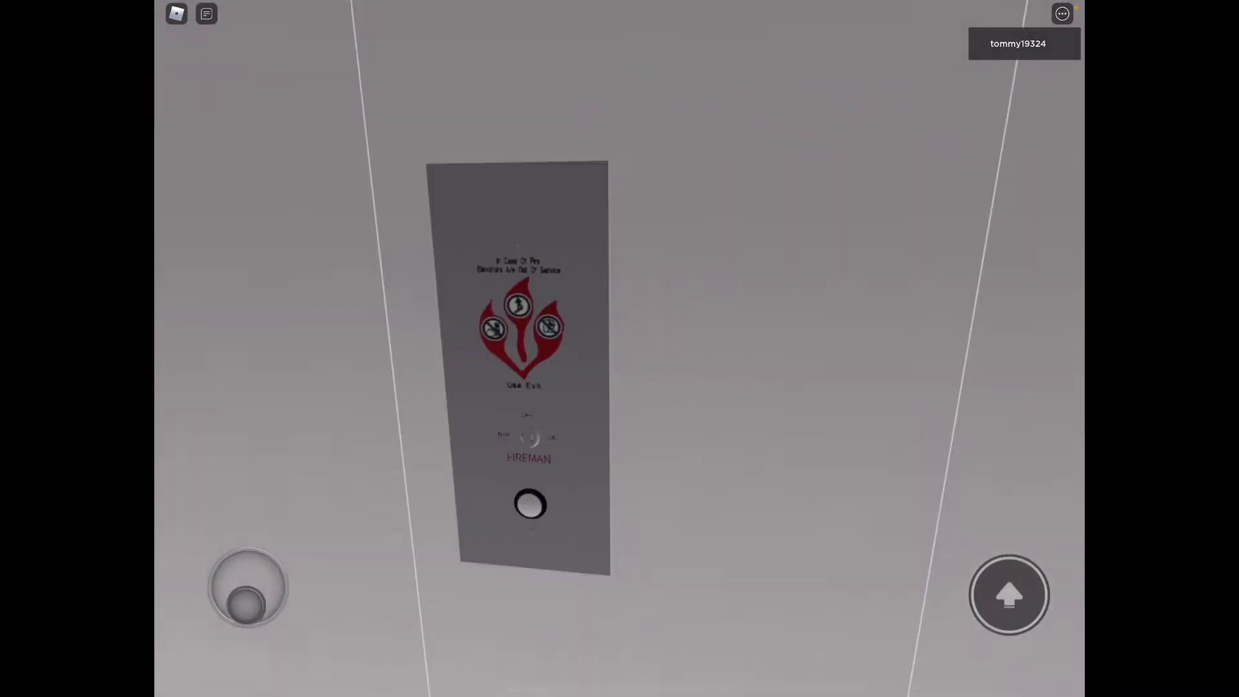
drag(581, 387, 736, 387)
Walk into the wood-paneled elevator car and look at both button panels.
drag(237, 595, 237, 552)
drag(678, 387, 833, 387)
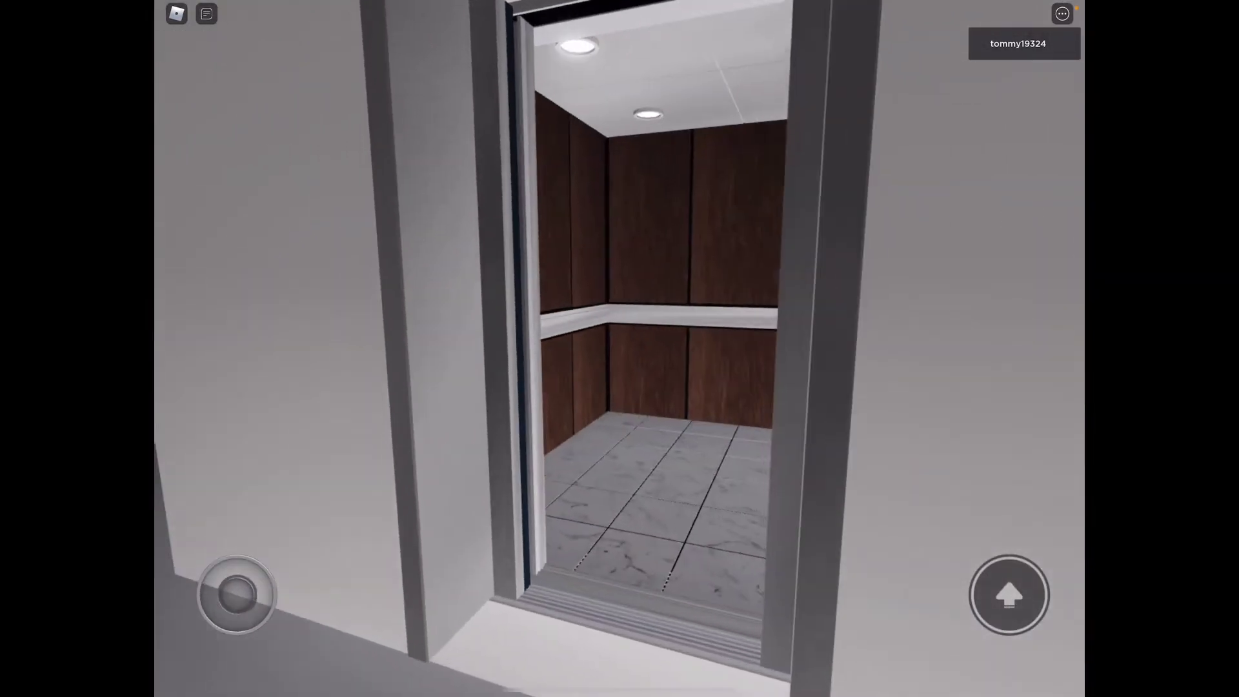
drag(678, 388, 872, 387)
drag(237, 595, 292, 581)
drag(678, 388, 503, 387)
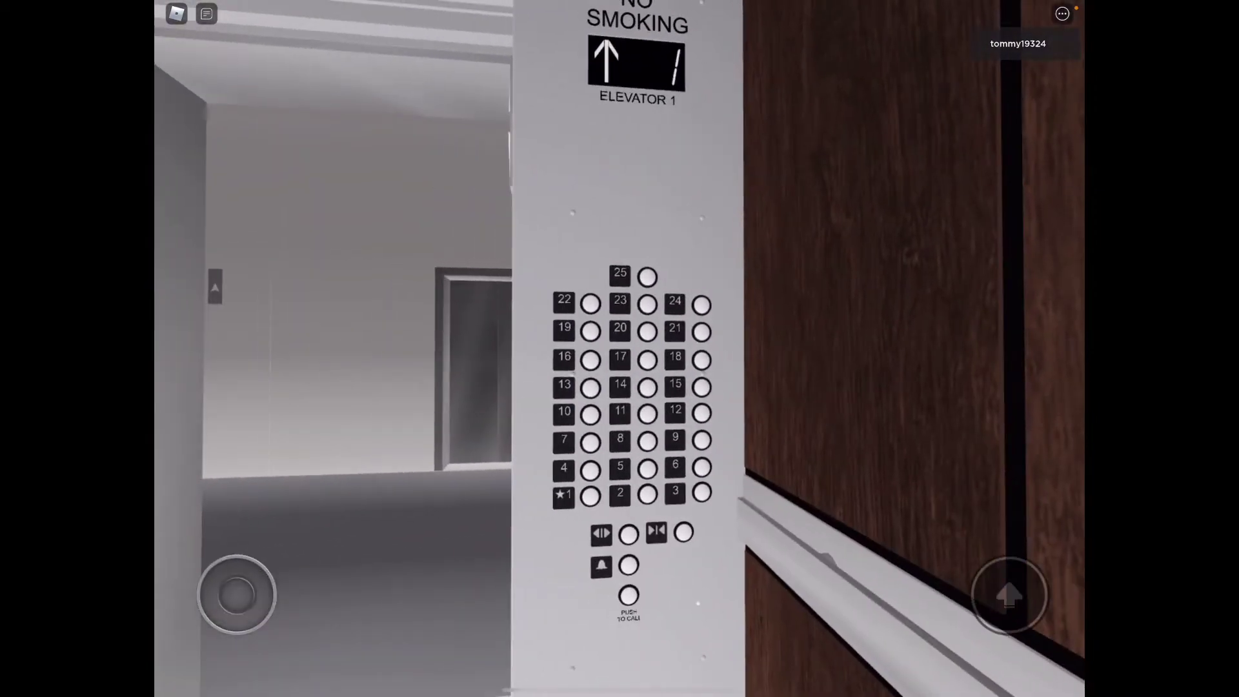
mouse_move(581, 388)
mouse_down()
mouse_move(774, 387)
mouse_move(678, 407)
mouse_move(437, 388)
mouse_up()
Approach the floor button panel, check the floor indicator and select floor 25.
drag(679, 339, 697, 291)
drag(237, 595, 256, 552)
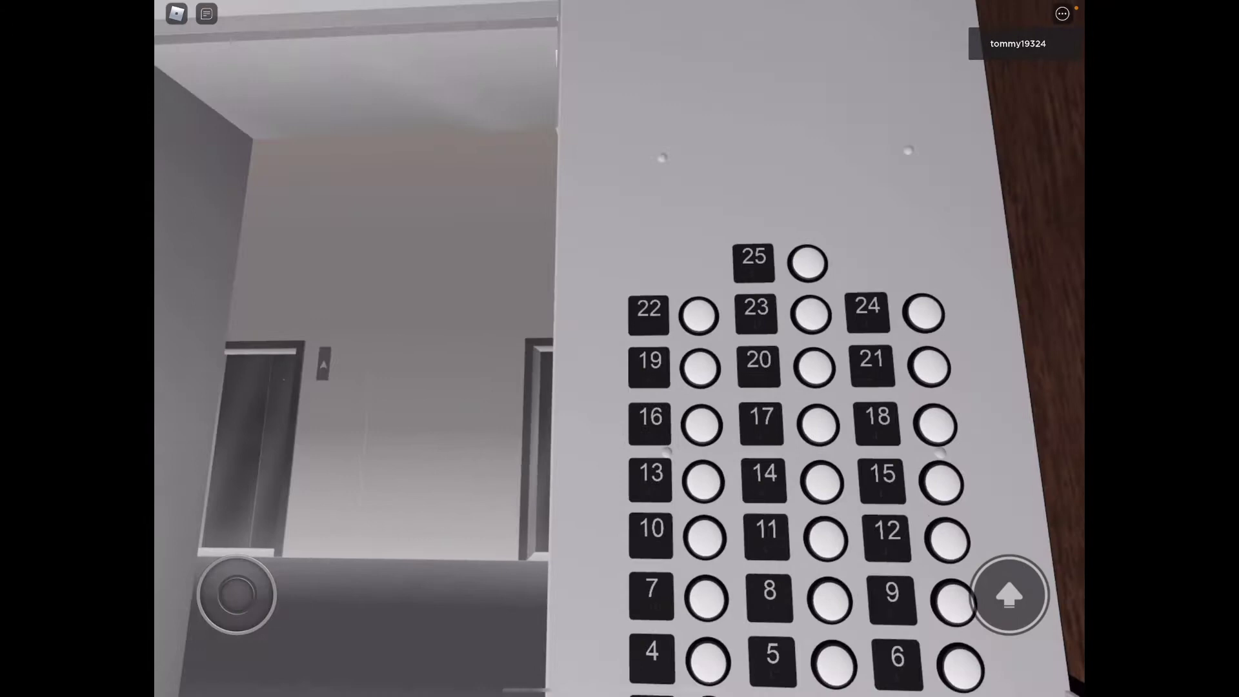
drag(677, 291, 678, 408)
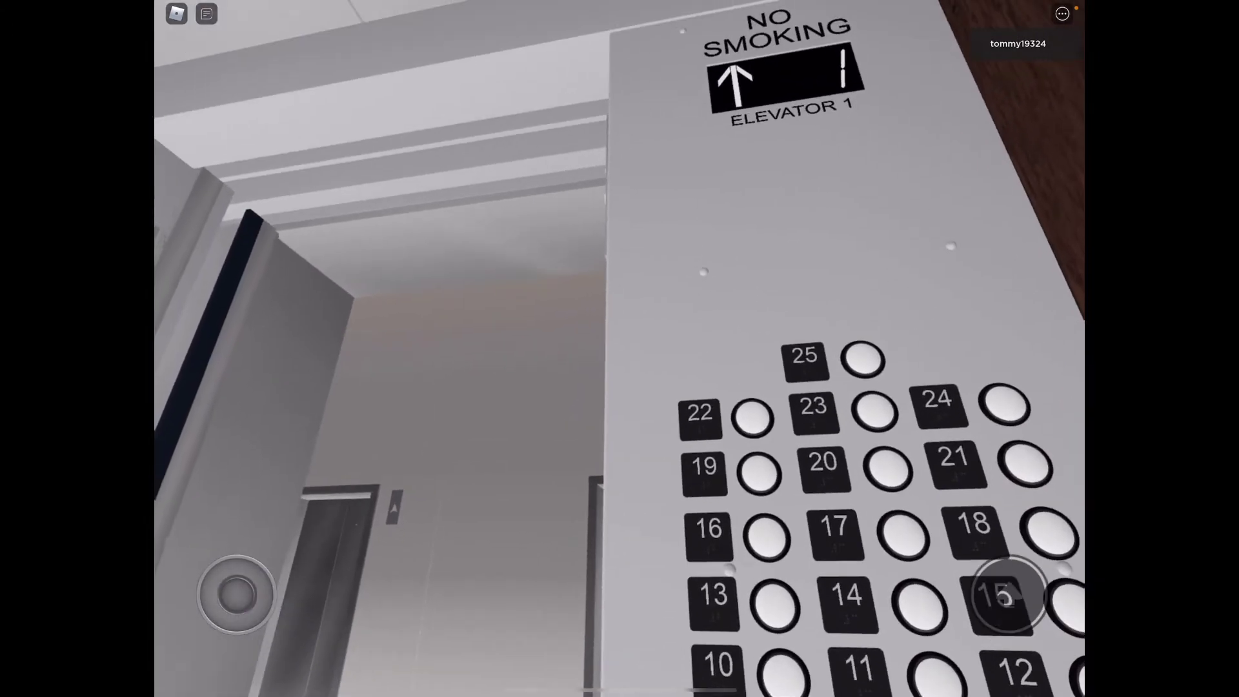
click(862, 359)
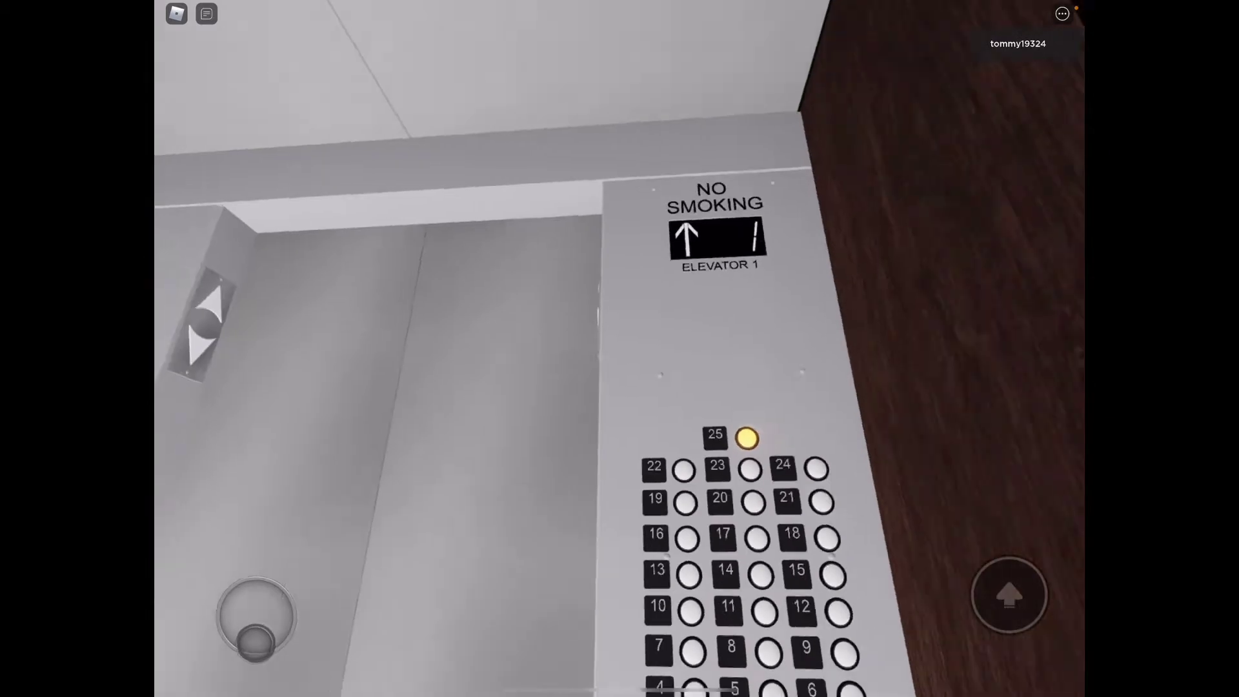
Ride up to floor 25, glance at its hallway, then select floor 1 for the descent.
drag(678, 387, 485, 388)
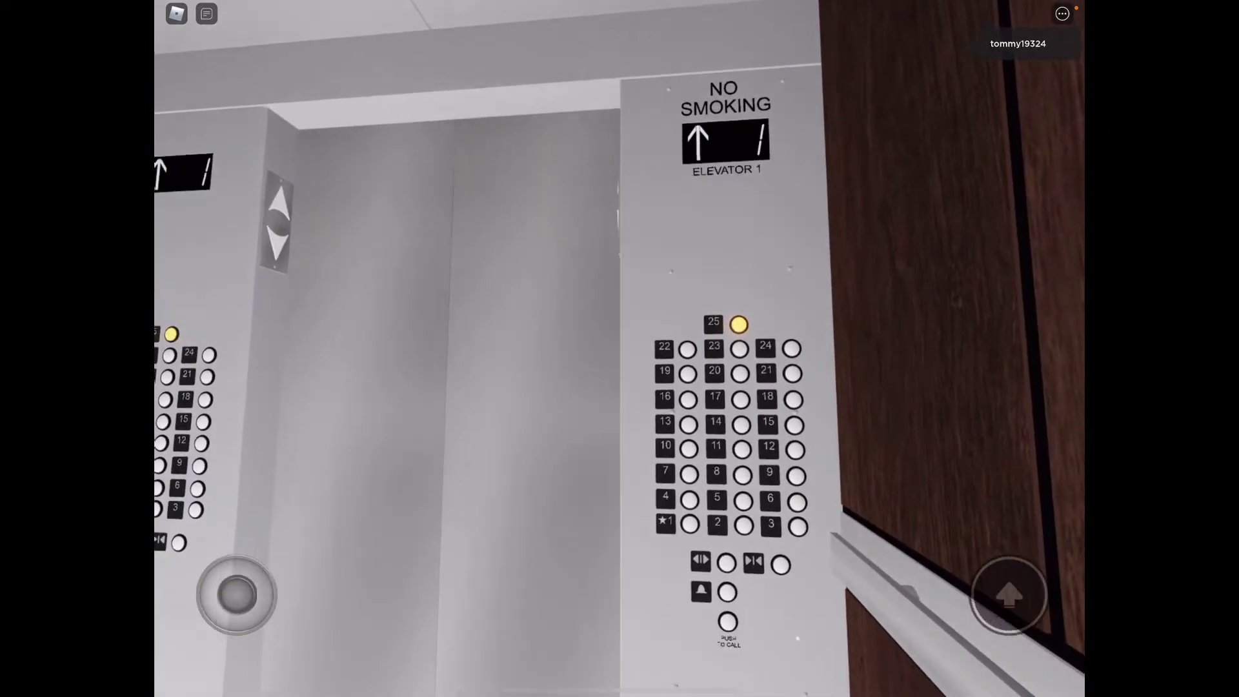
drag(581, 387, 679, 387)
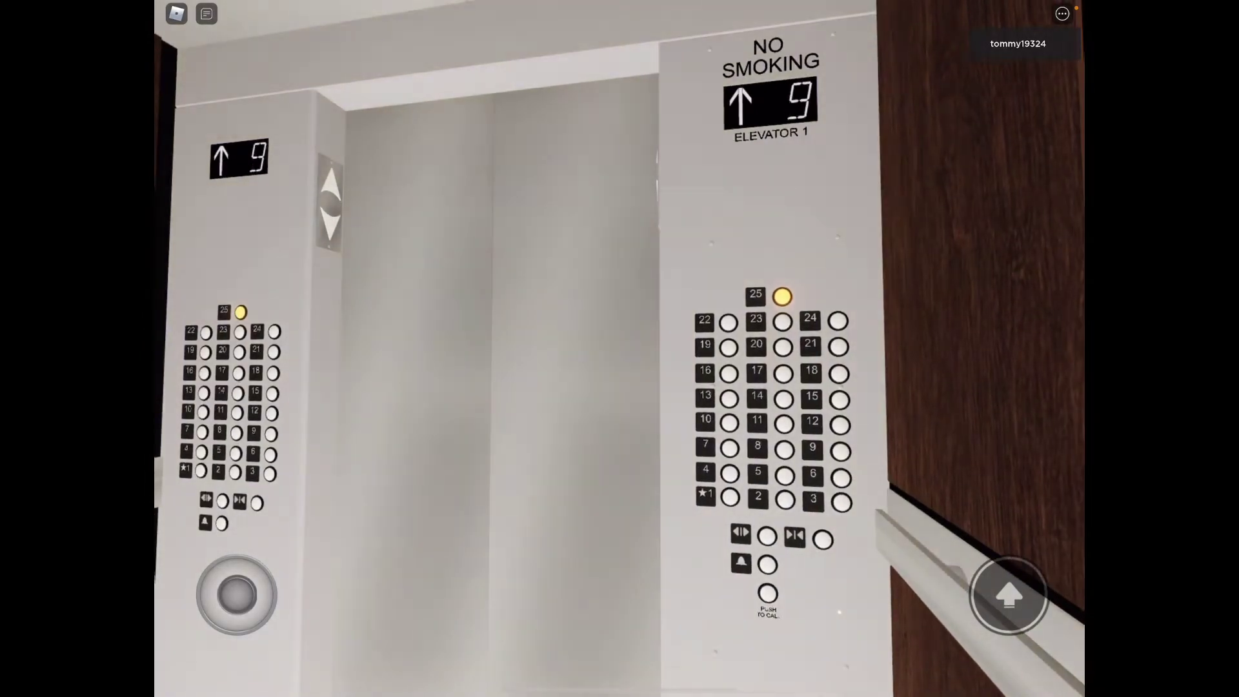
mouse_move(679, 387)
mouse_down()
mouse_move(602, 387)
mouse_move(775, 388)
mouse_move(638, 388)
mouse_up()
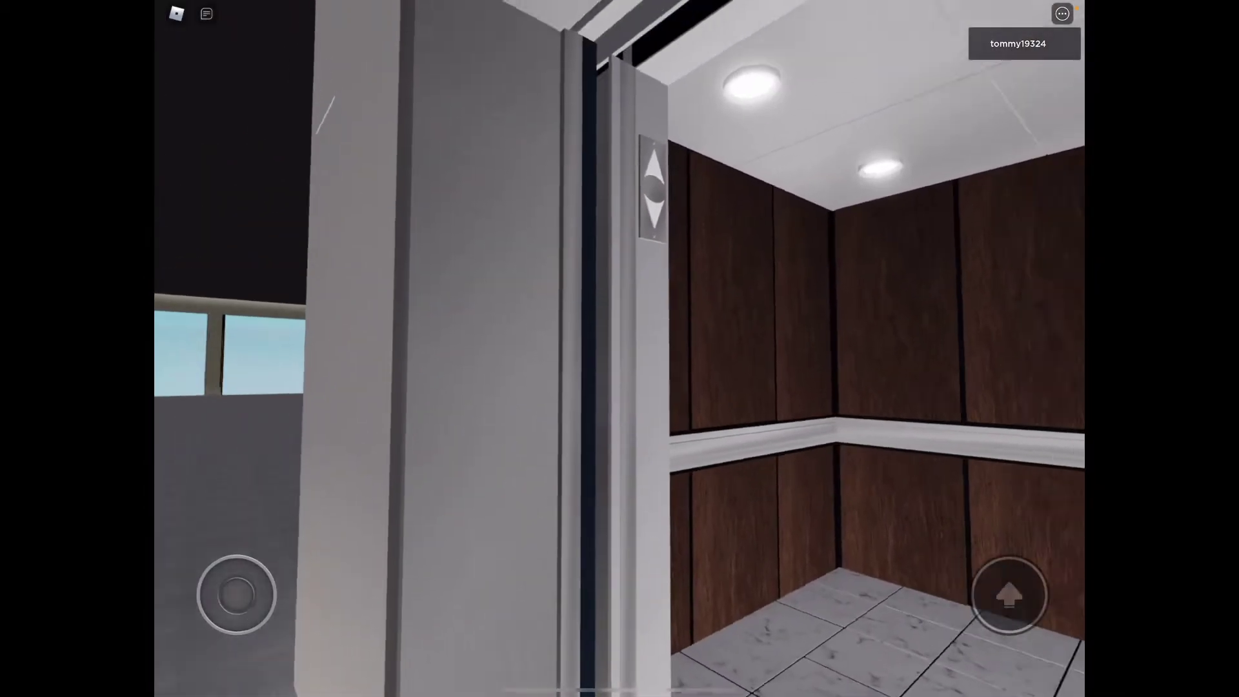
mouse_move(237, 594)
mouse_down()
mouse_move(261, 575)
mouse_move(217, 575)
mouse_up()
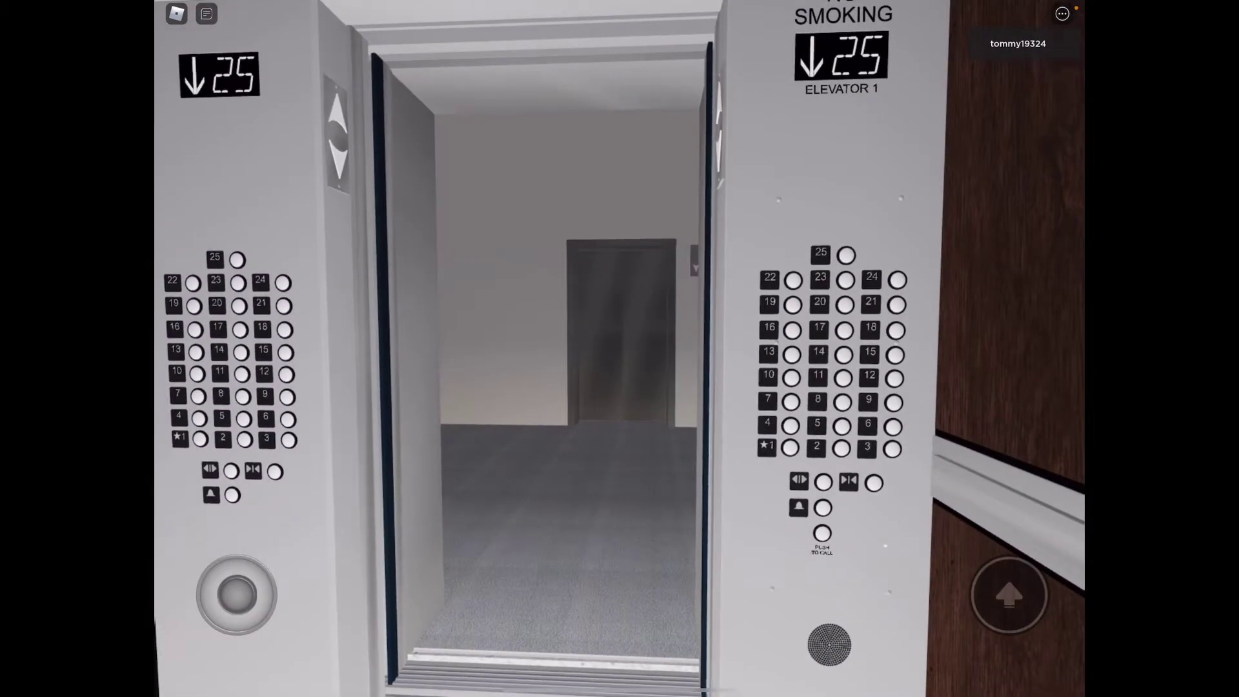
click(790, 447)
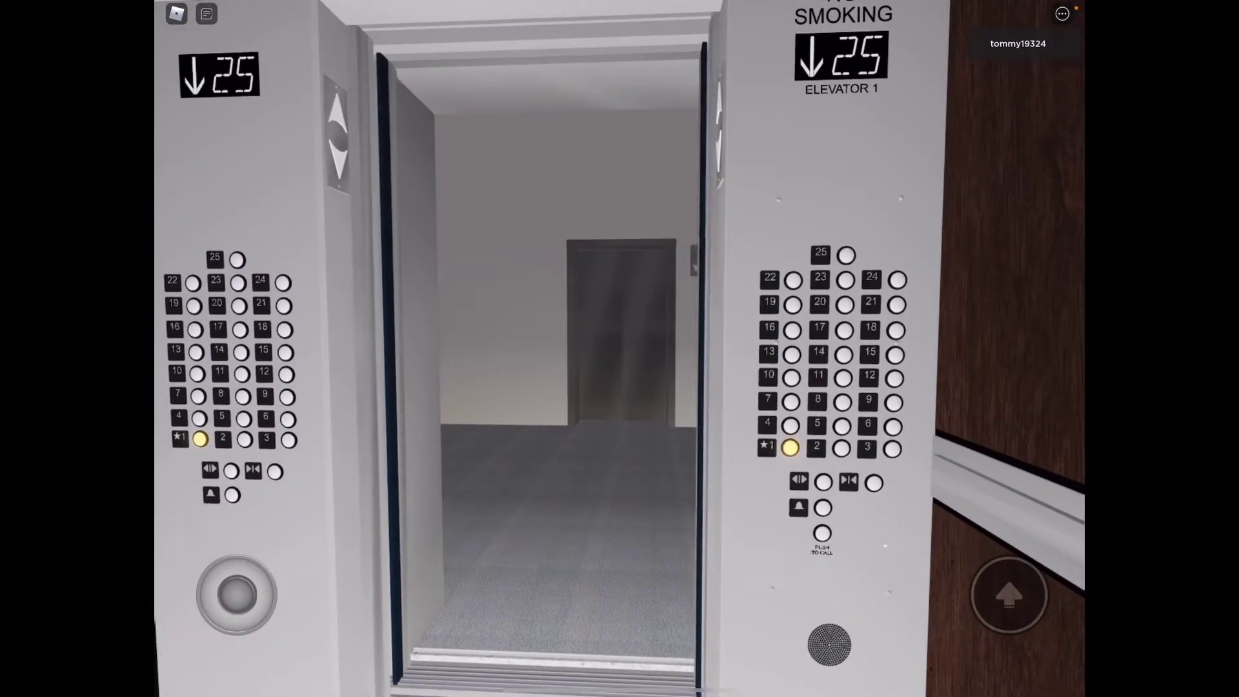
Look around the car and its closed doors while descending to floor 1.
drag(678, 291, 542, 406)
drag(619, 435, 620, 290)
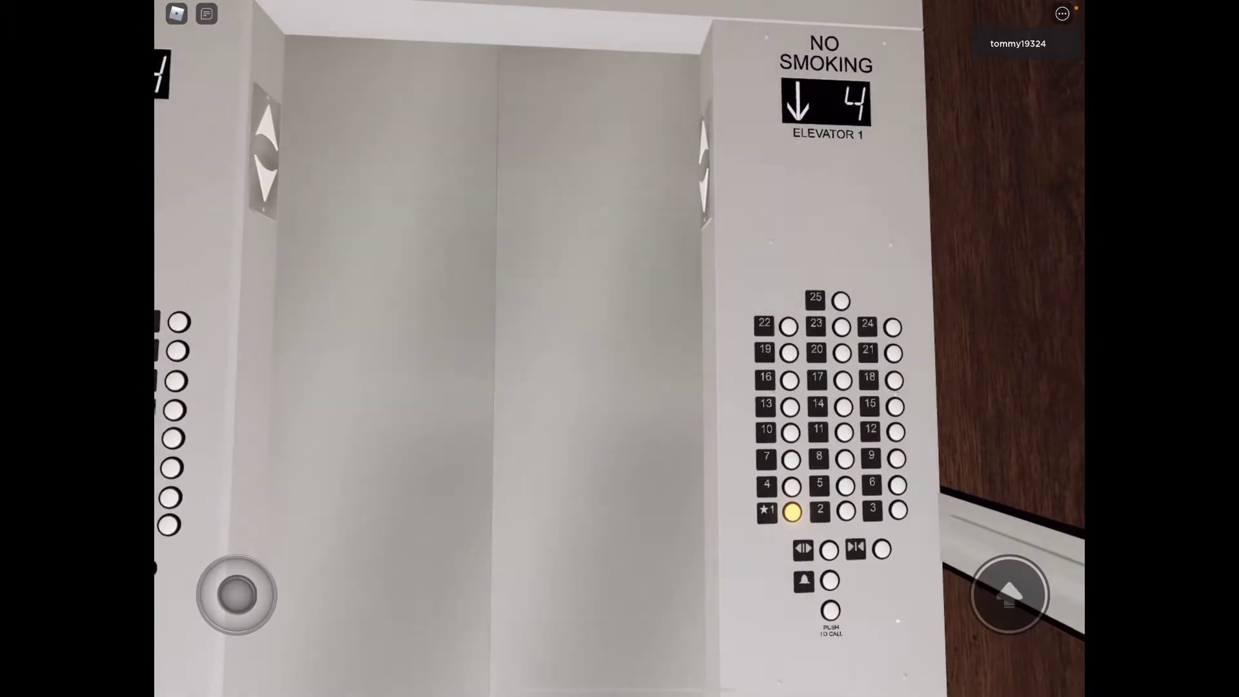
mouse_move(542, 629)
mouse_down()
mouse_move(736, 629)
mouse_move(679, 629)
mouse_move(784, 682)
mouse_up()
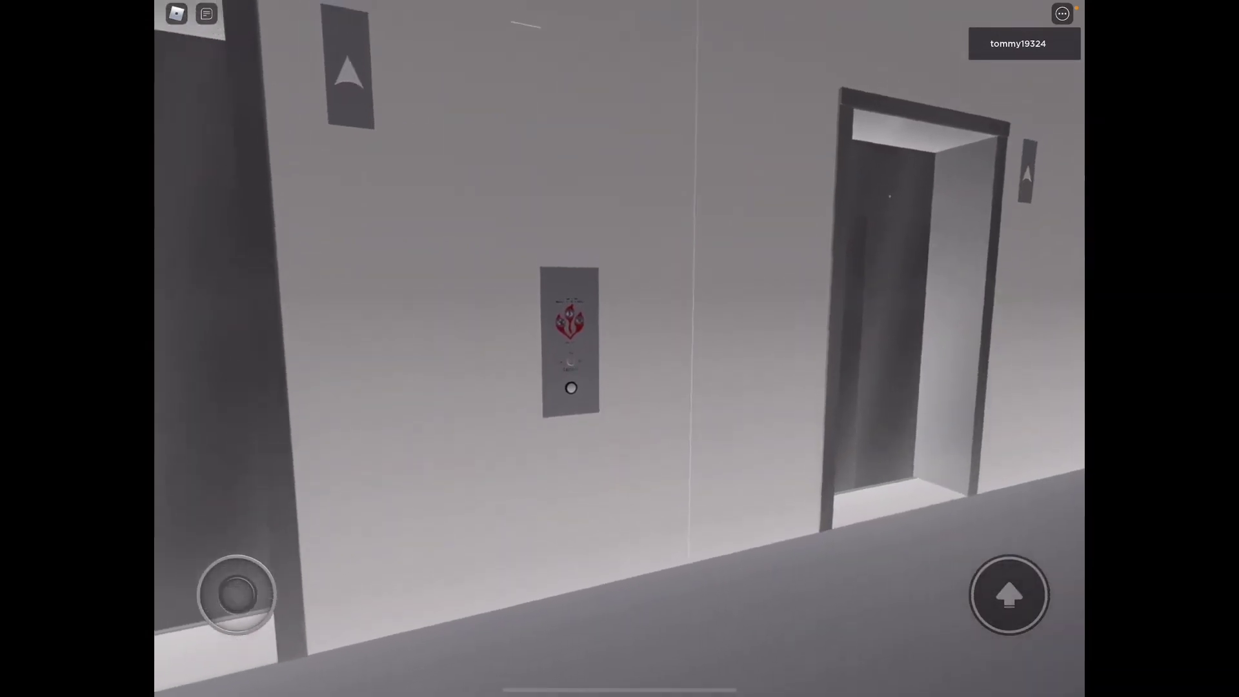
Turn to look along the elevator wall on floor 1.
mouse_move(252, 605)
mouse_down()
mouse_move(246, 566)
mouse_move(239, 626)
mouse_move(217, 567)
mouse_move(236, 573)
mouse_up()
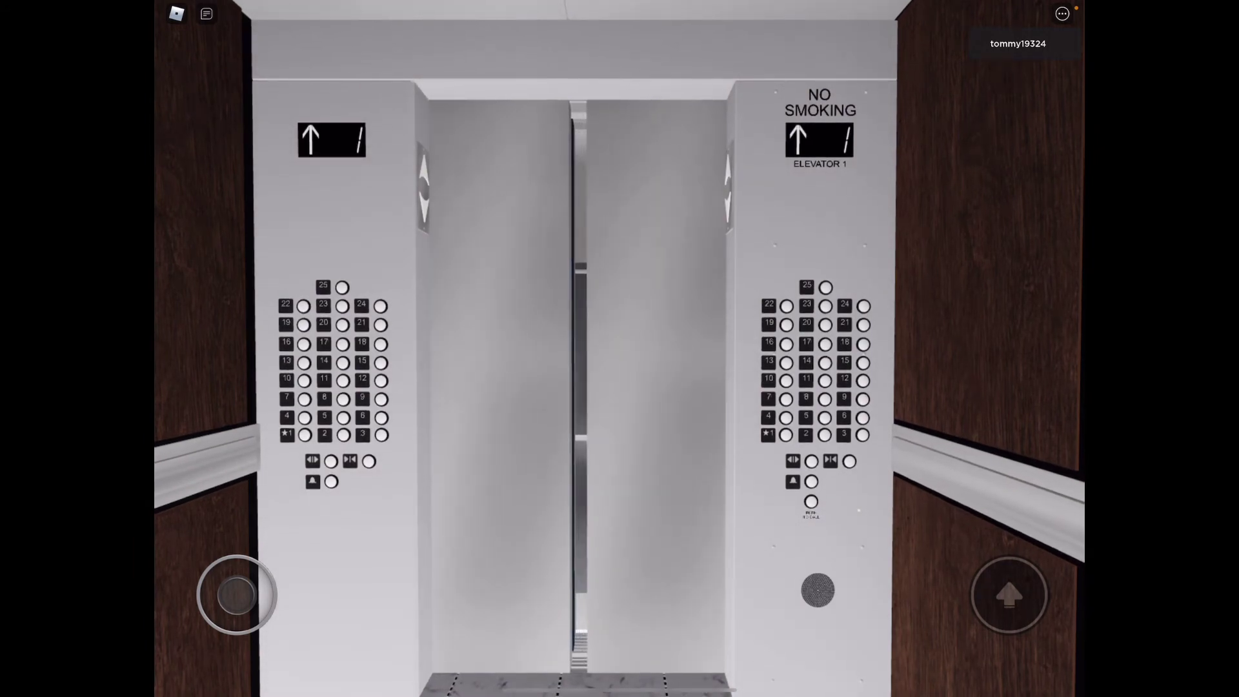
Walk out of Elevator 1 into the floor 1 hallway and face the elevator head-on.
drag(237, 593, 240, 547)
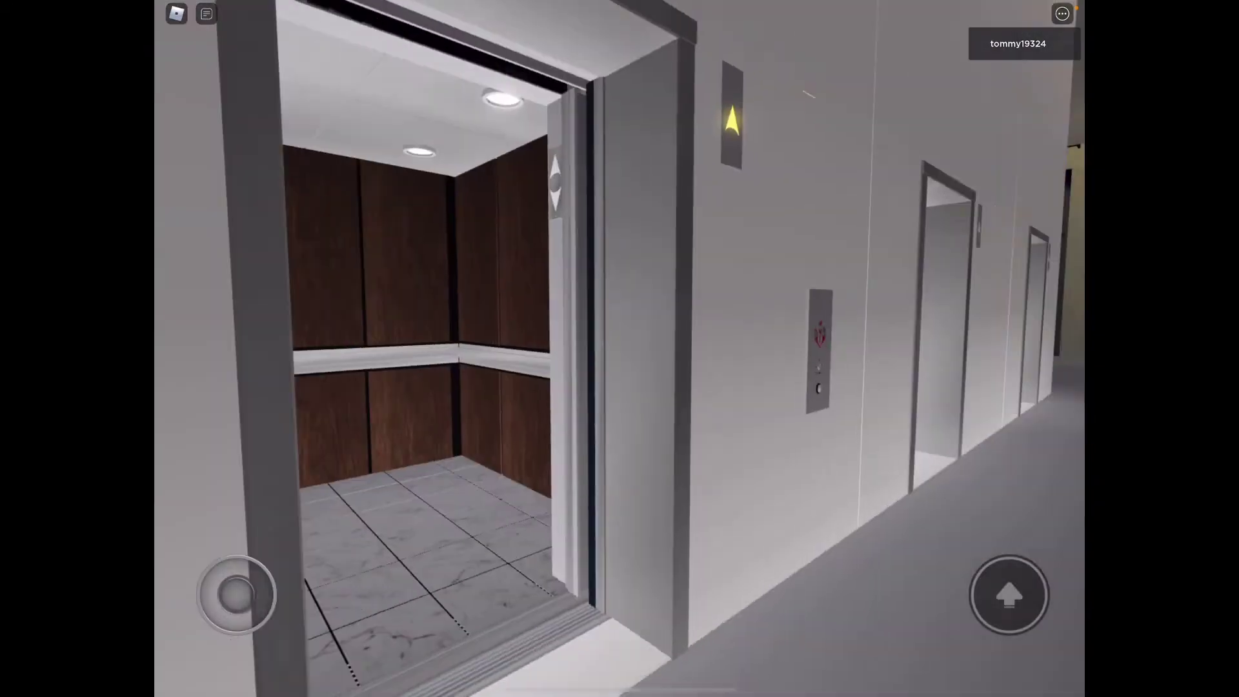
drag(237, 593, 238, 572)
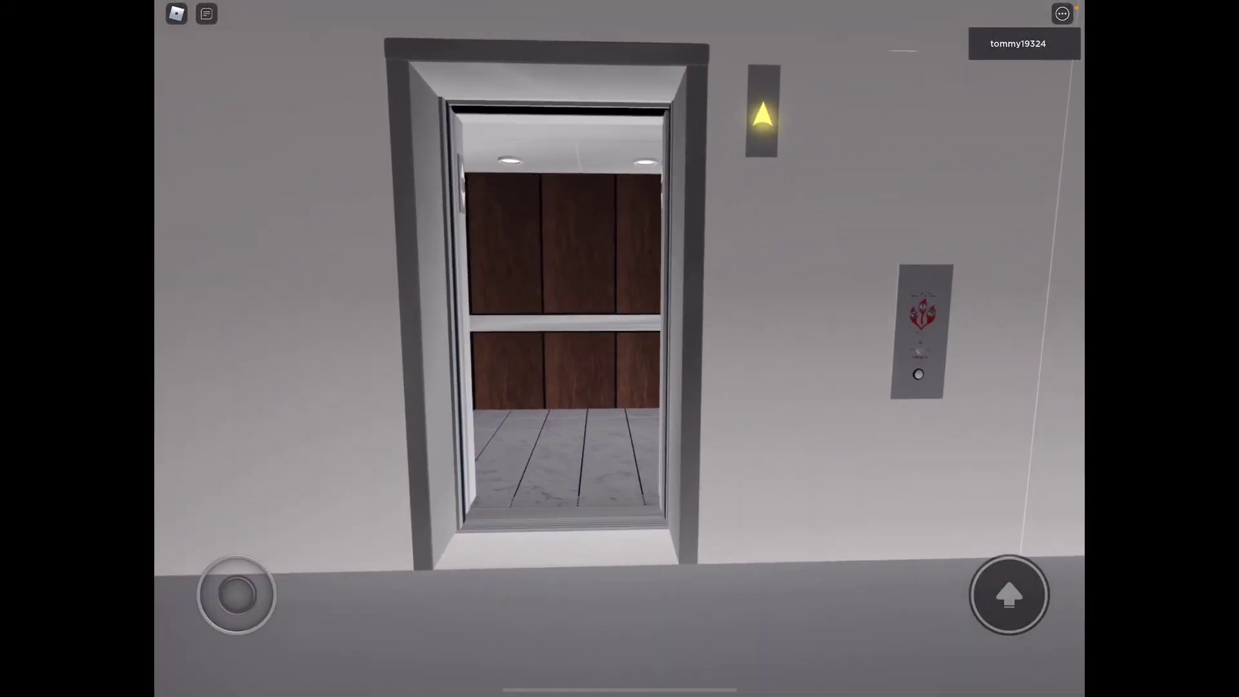